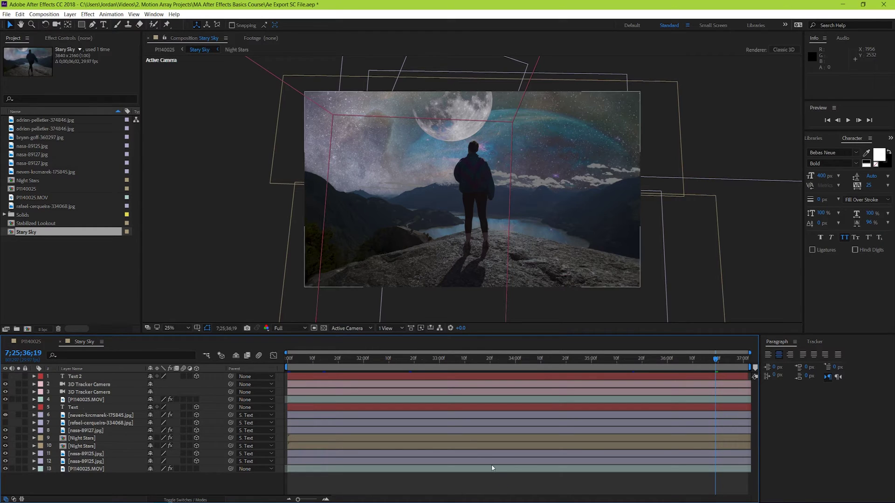
# Look inside the nested Night Stars composition and return to the Stary Sky composition with no layer selected.
pyautogui.doubleClick(461, 439)
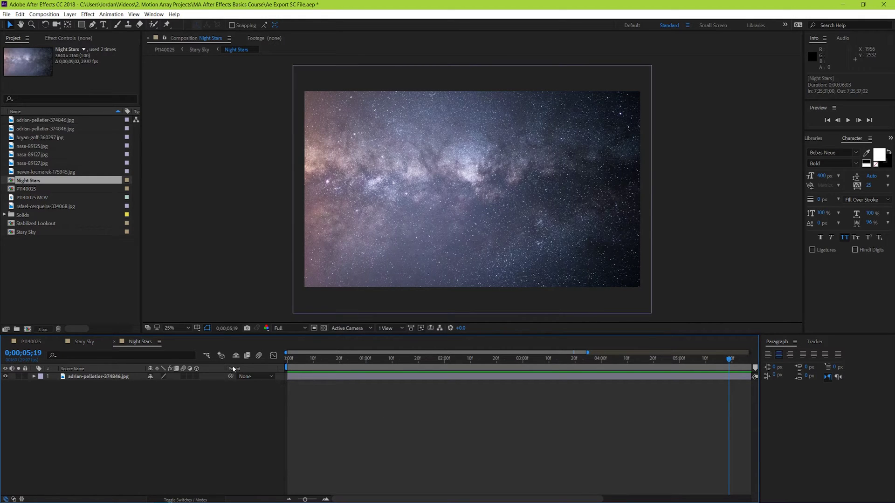
pyautogui.click(91, 342)
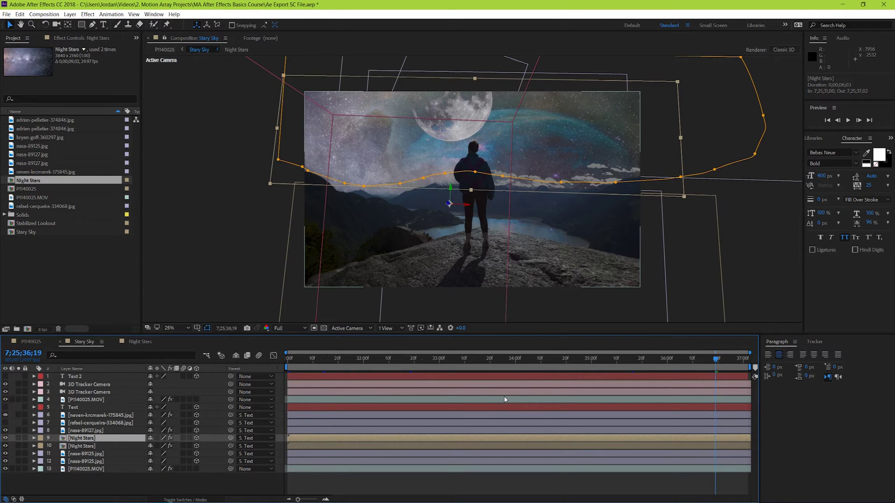
pyautogui.click(481, 483)
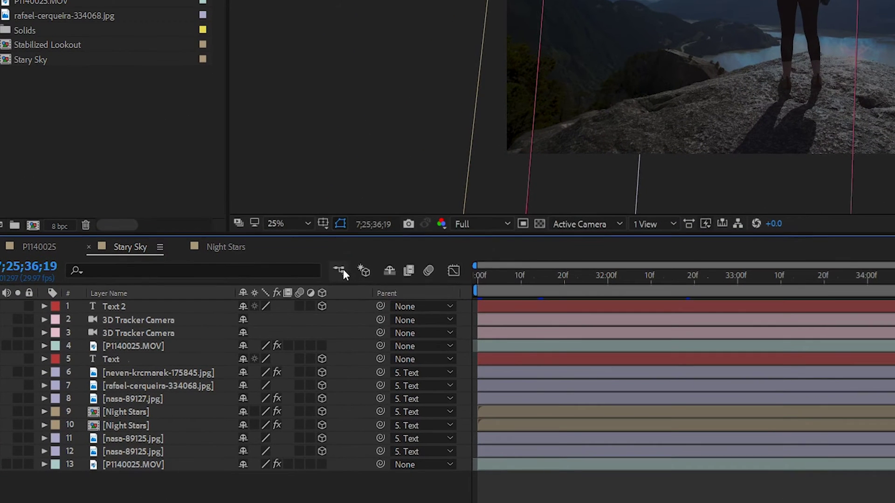
# Show the mini-flowchart of the nested compositions and open the final P1140025 composition from it.
pyautogui.click(208, 355)
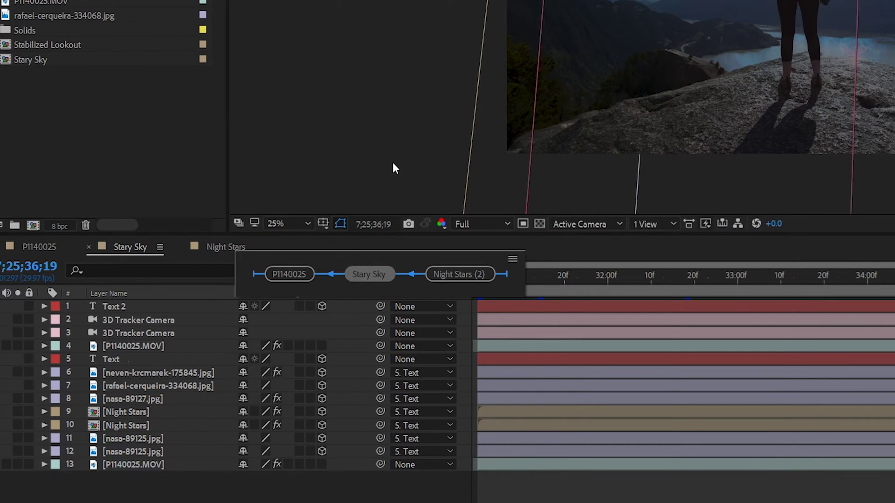
pyautogui.press('Tab')
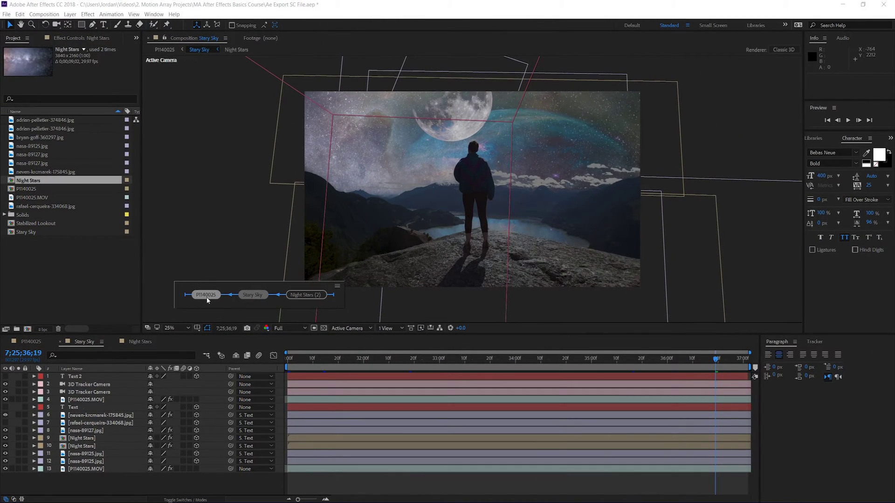
pyautogui.click(206, 295)
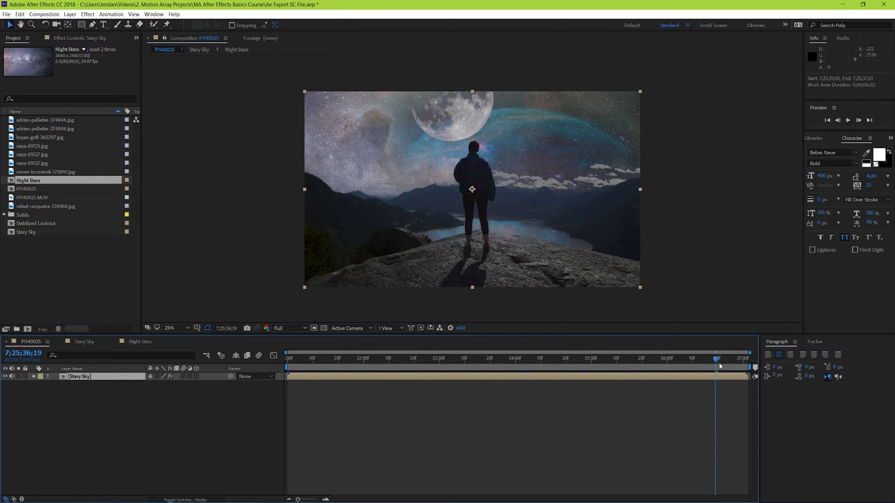
# Set the P1140025 work area to begin at 7;25;31;00 and end at 7;25;36;14.
pyautogui.moveTo(719, 367); pyautogui.dragTo(288, 363)
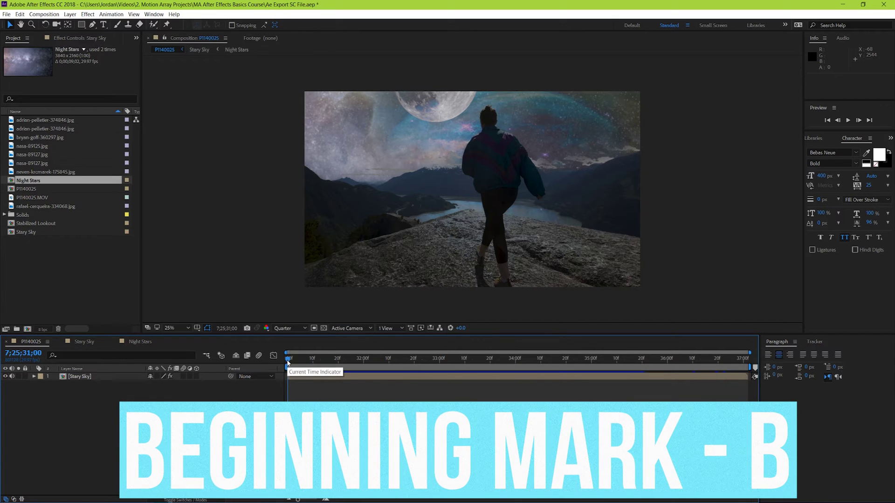
pyautogui.press('b')
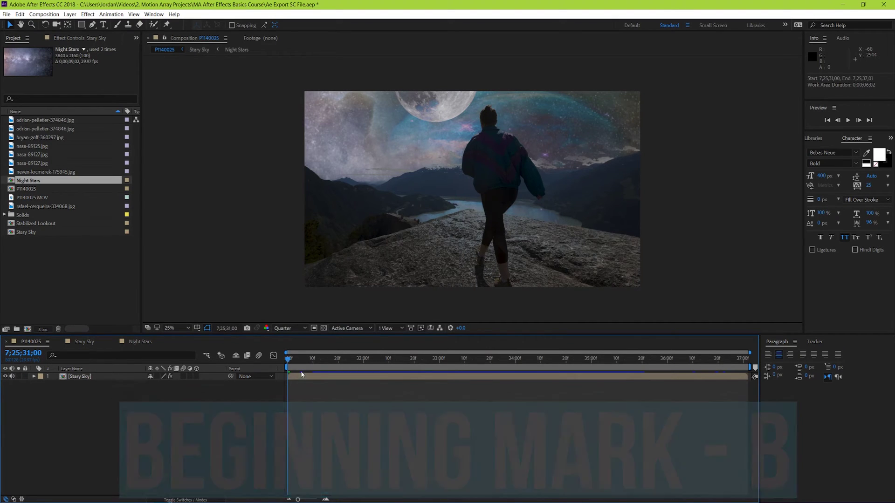
pyautogui.moveTo(290, 356); pyautogui.dragTo(701, 356)
pyautogui.press('n')
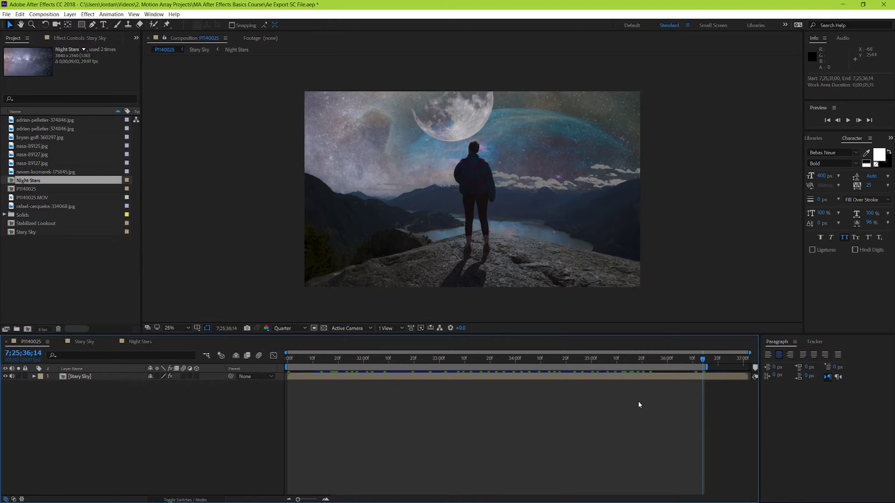
# Add the P1140025 composition to the Render Queue.
pyautogui.click(7, 14)
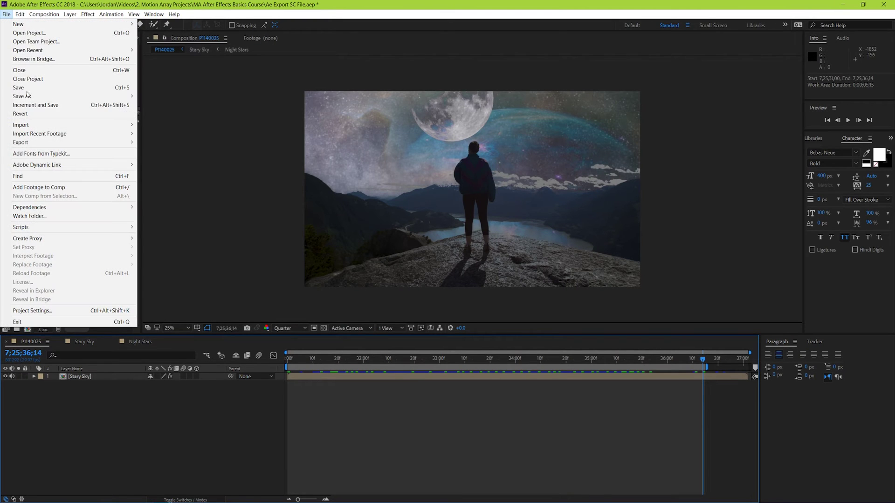
pyautogui.moveTo(51, 143)
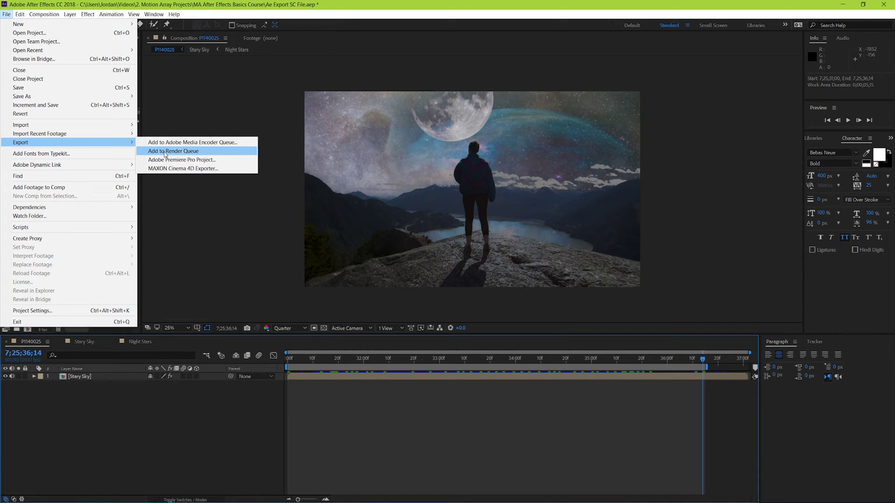
pyautogui.click(439, 450)
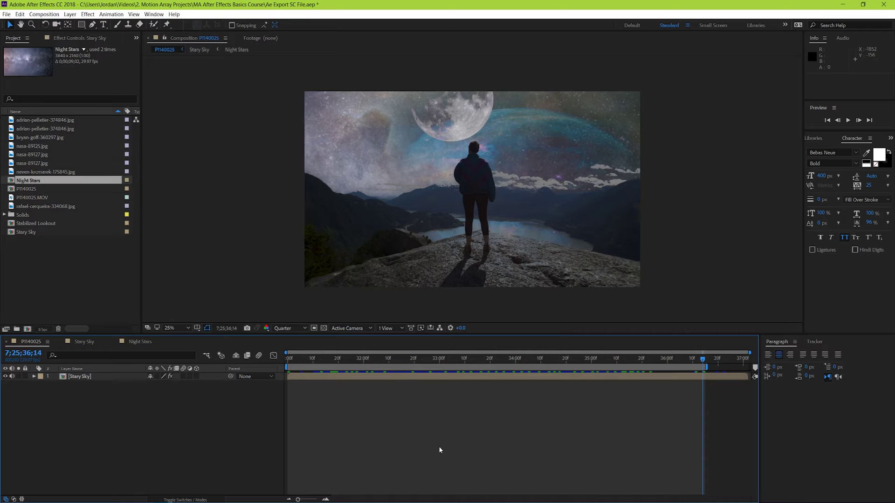
pyautogui.hotkey('ctrl', 'm')
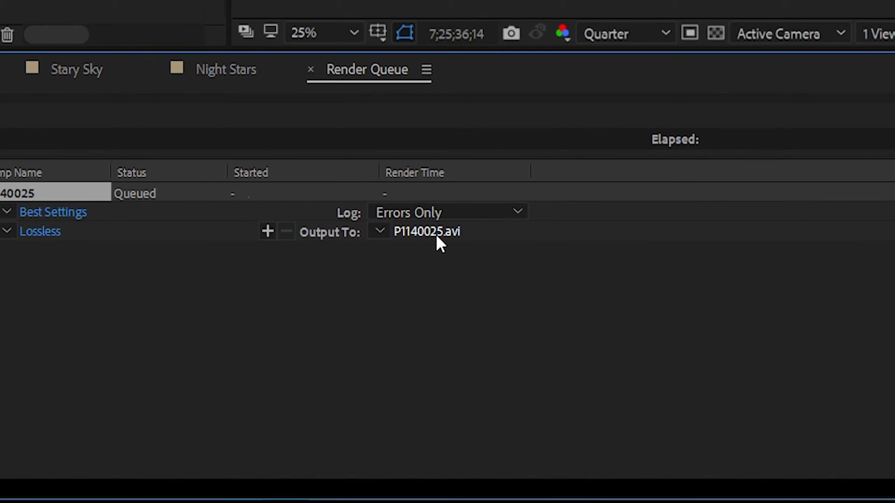
# Name the output movie "After Effects Test Export for Video 8" and save it to the After Effects Test Export folder.
pyautogui.click(435, 234)
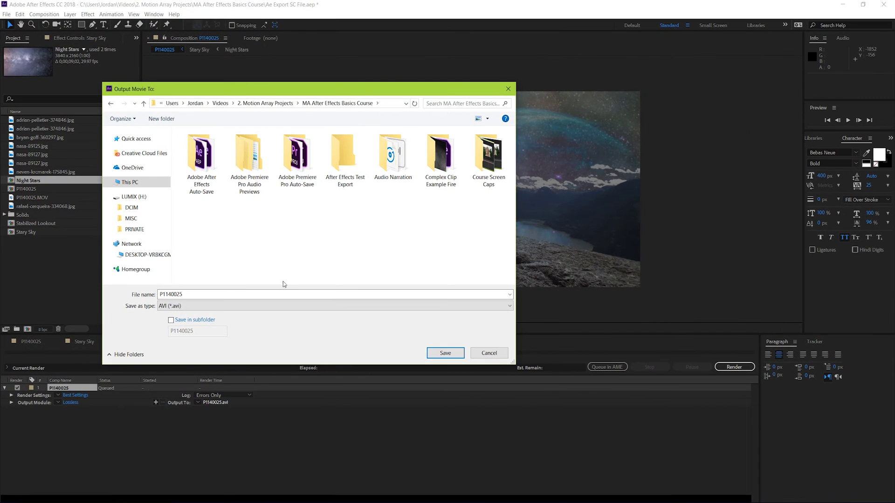
pyautogui.doubleClick(274, 293)
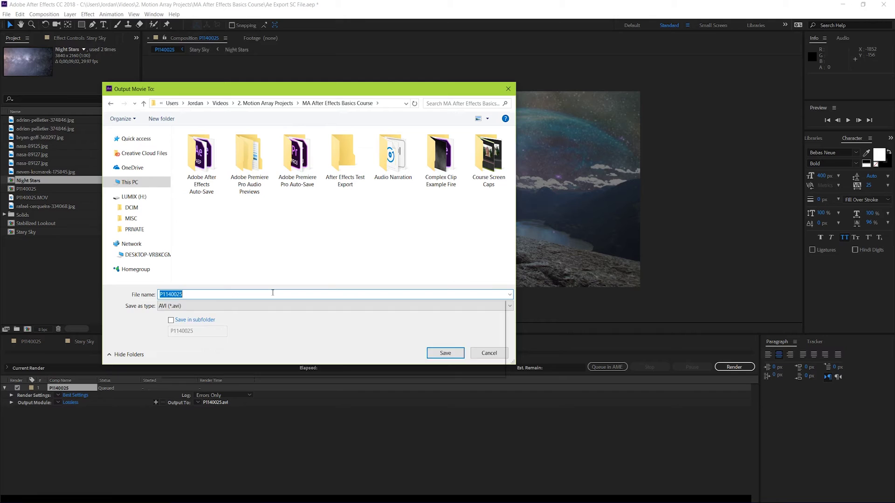
pyautogui.write('After Effects T')
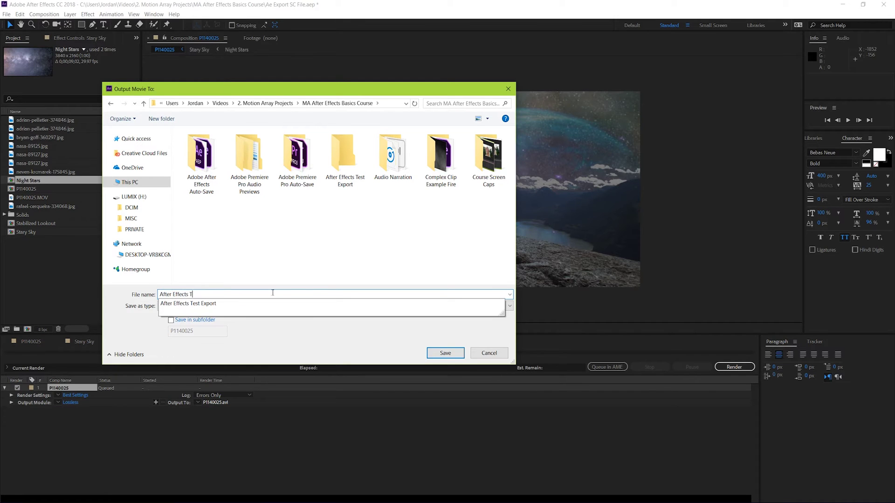
pyautogui.write('est Export for Video 8')
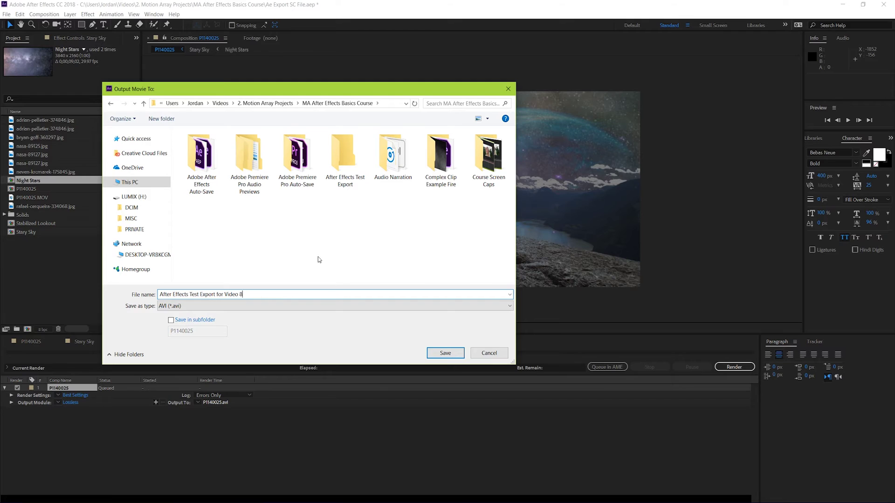
pyautogui.doubleClick(343, 162)
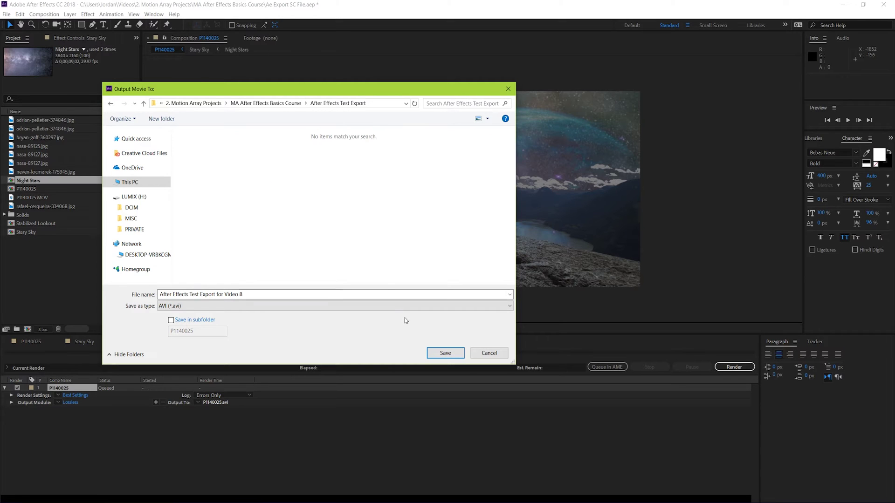
pyautogui.click(438, 353)
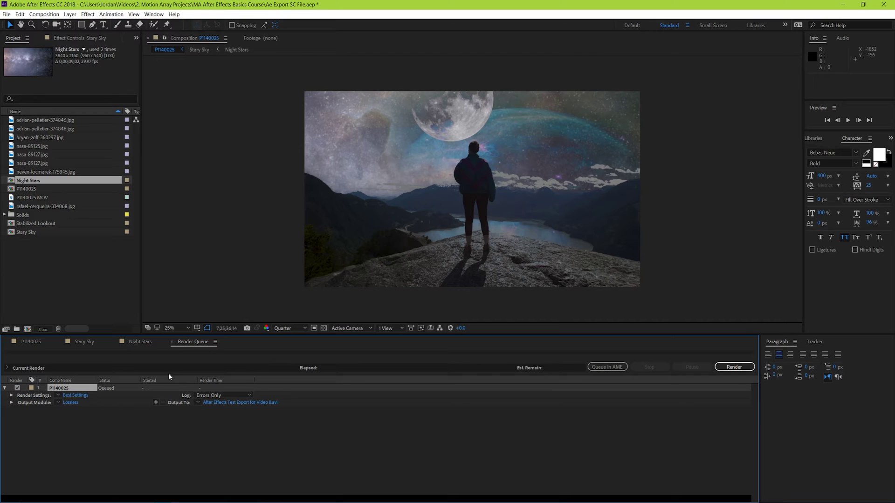
# Open the render settings of the queued composition and review the quality, resolution and proxy options.
pyautogui.click(76, 396)
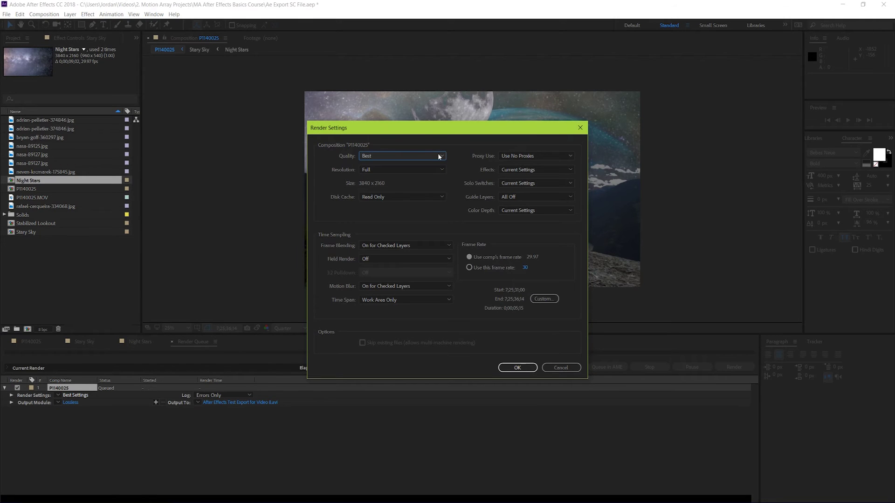
pyautogui.click(439, 156)
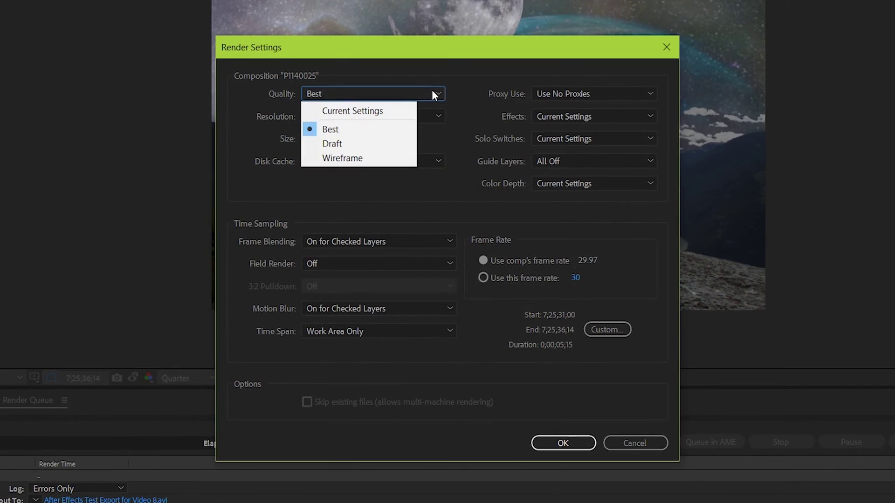
pyautogui.click(432, 92)
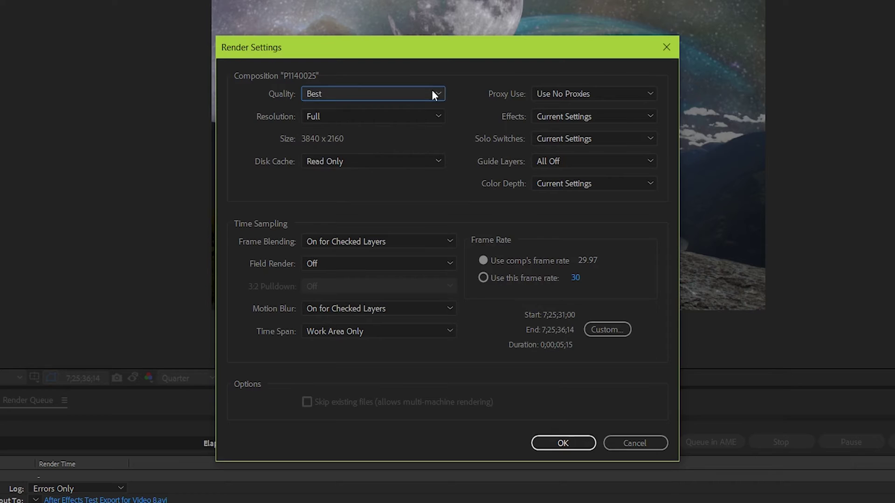
pyautogui.click(436, 116)
pyautogui.click(434, 114)
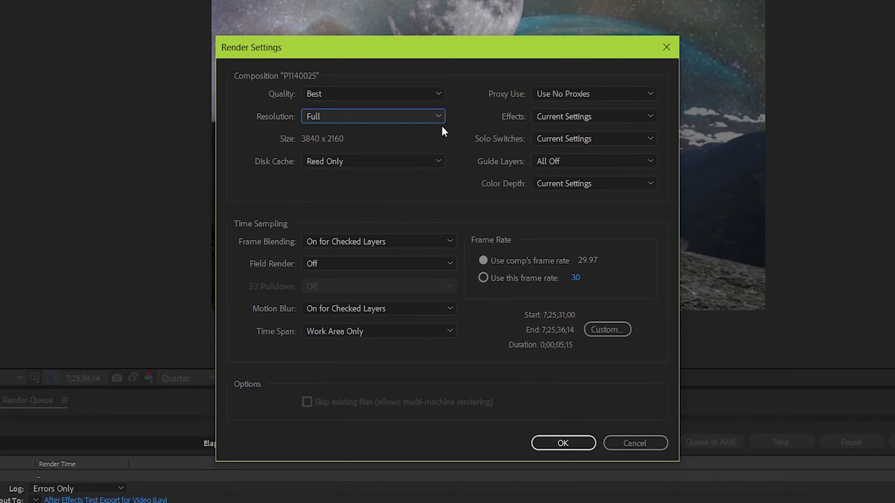
pyautogui.click(655, 91)
pyautogui.click(656, 92)
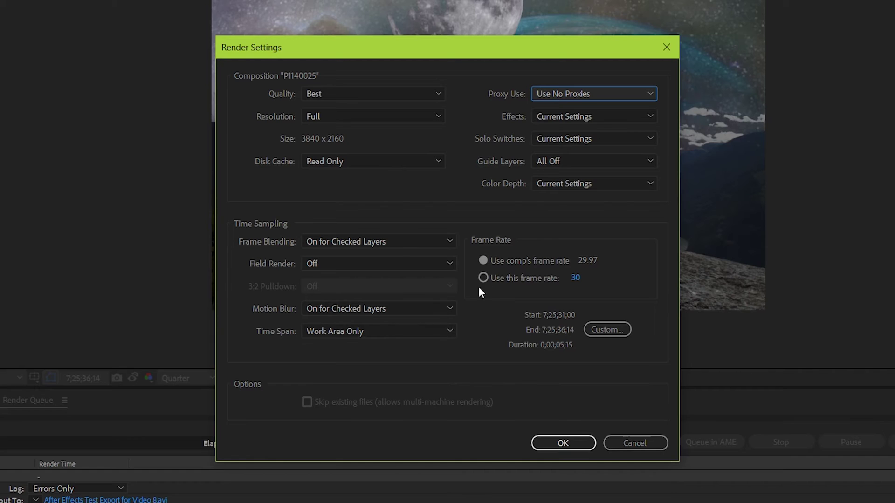
# Try a custom render frame rate of 60, switch back to the comp's frame rate, and accept the render settings.
pyautogui.click(483, 260)
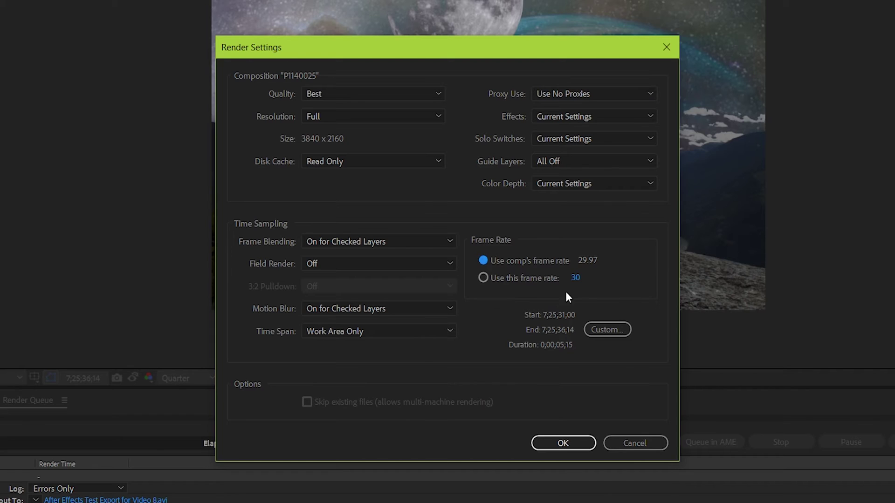
pyautogui.moveTo(576, 280); pyautogui.dragTo(612, 300)
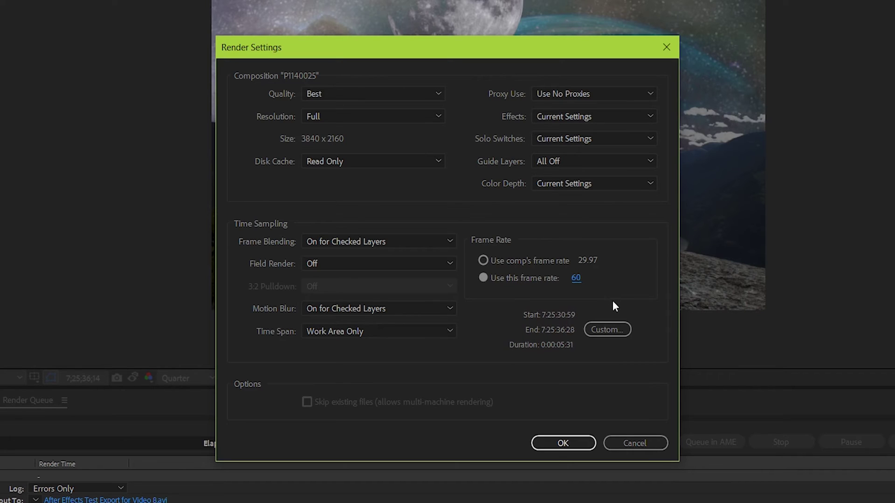
pyautogui.click(483, 260)
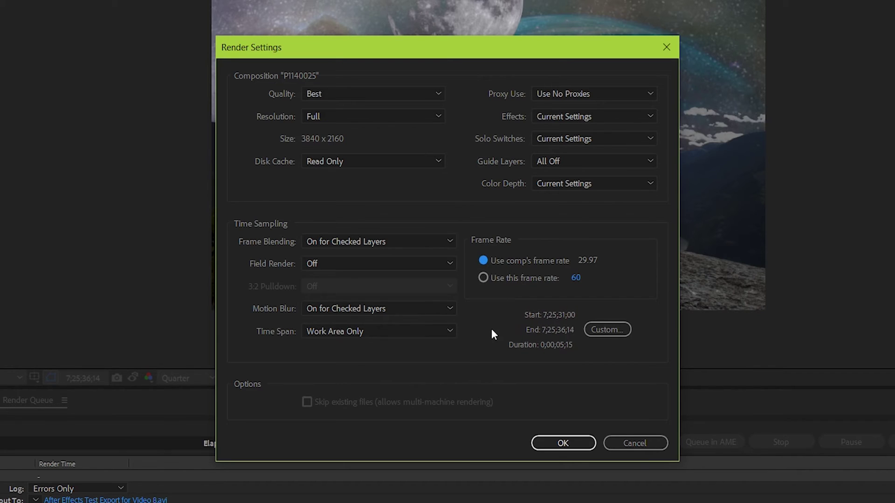
pyautogui.click(563, 443)
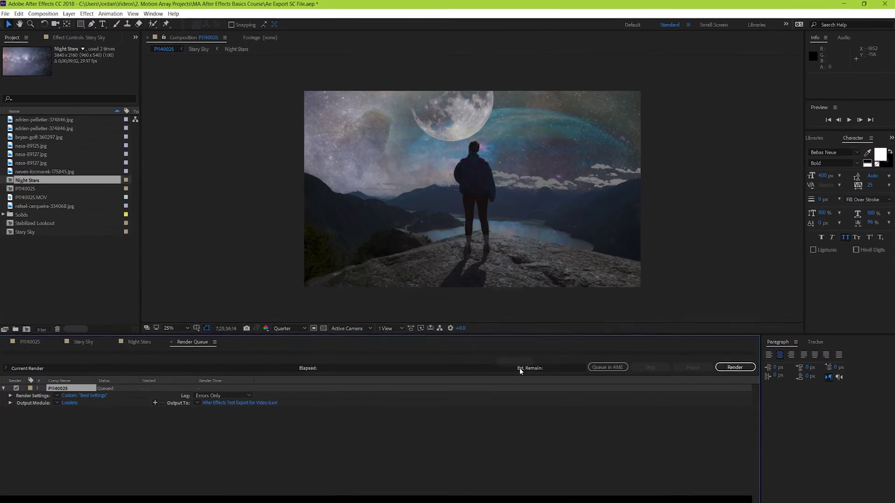
# Open the output module settings, check the color management options, and set the output format to QuickTime.
pyautogui.click(71, 403)
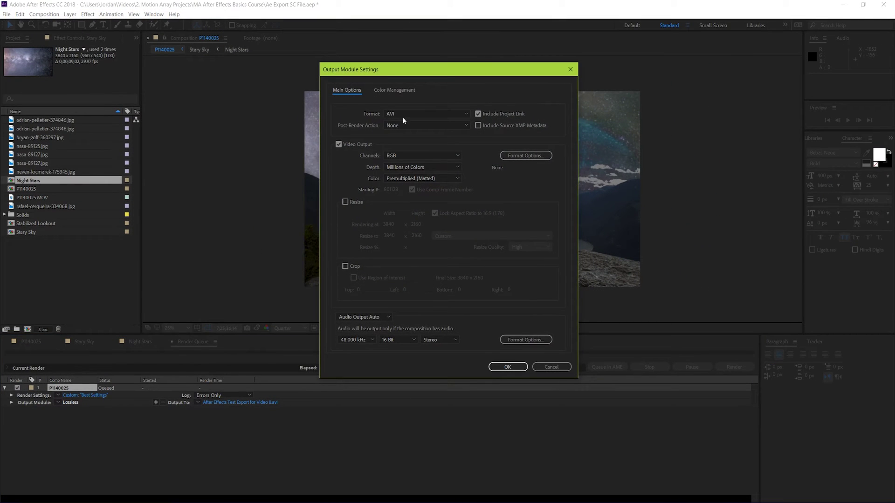
pyautogui.click(394, 91)
pyautogui.click(342, 92)
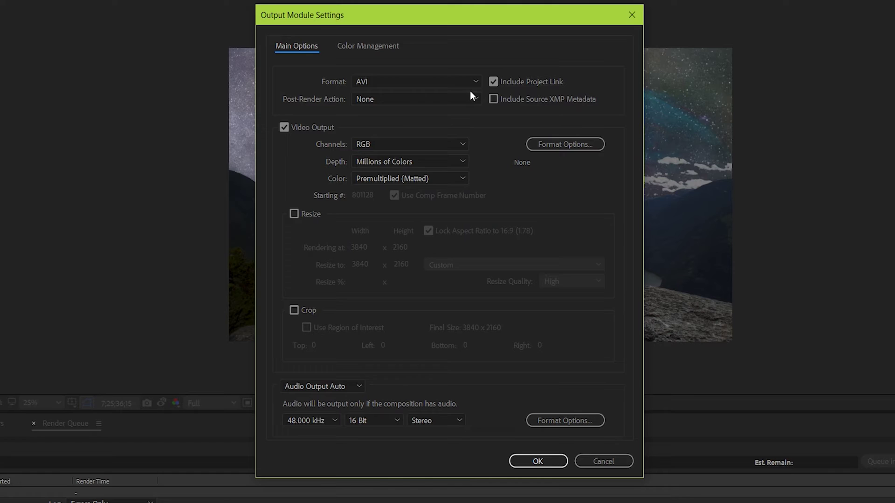
pyautogui.click(476, 82)
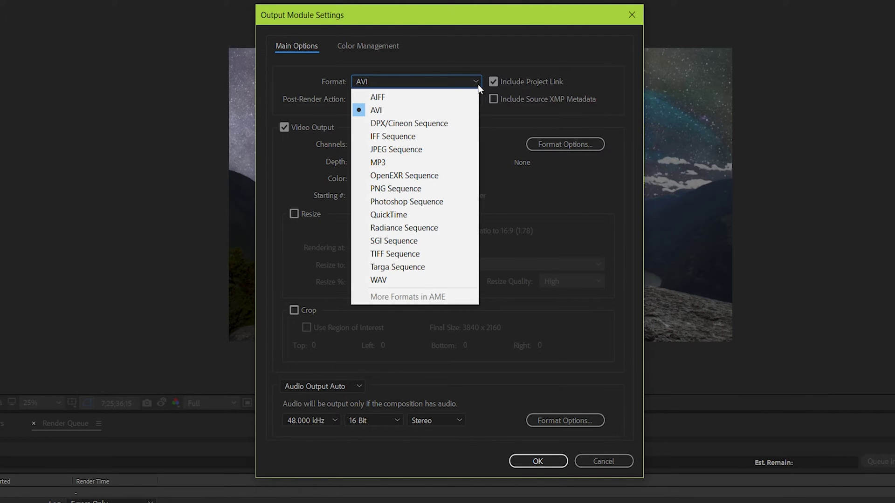
pyautogui.click(468, 216)
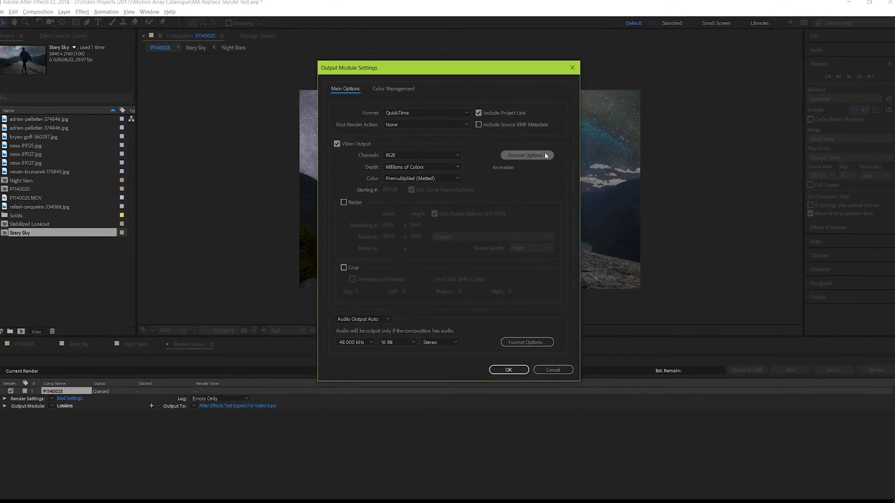
# Open the QuickTime video format options and choose the Animation video codec.
pyautogui.click(545, 155)
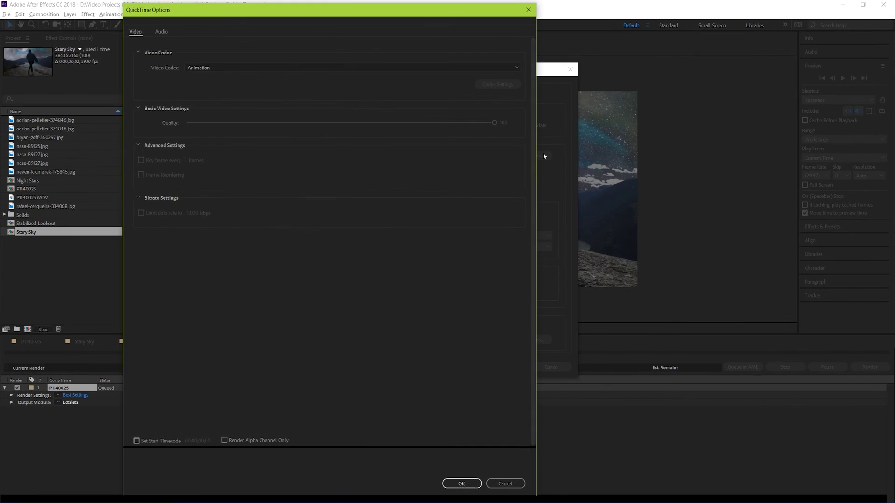
pyautogui.click(515, 69)
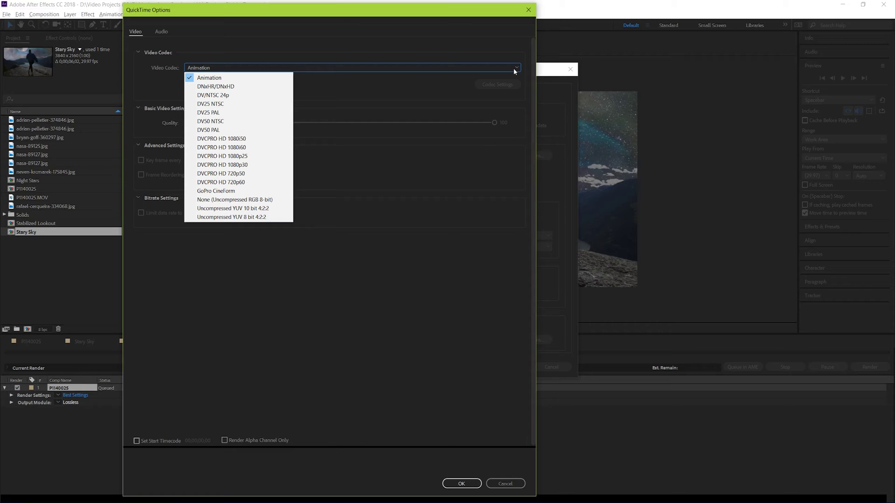
pyautogui.click(257, 79)
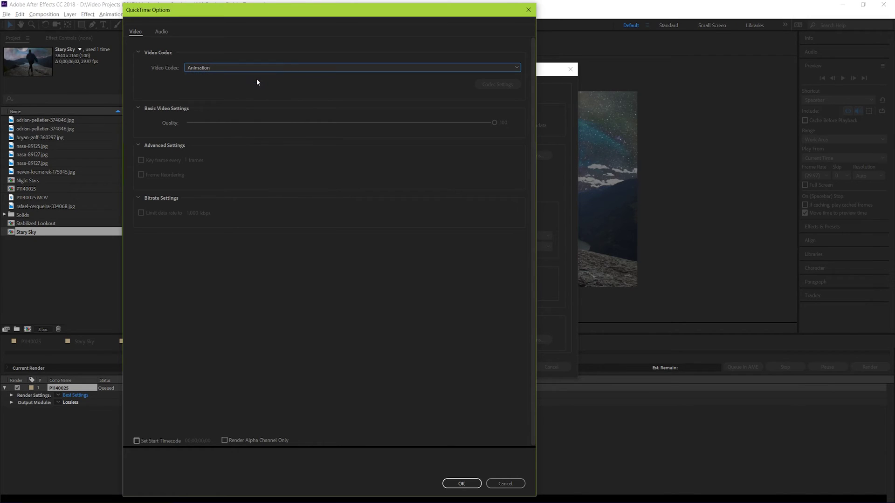
# Accept the QuickTime codec options and review the output module's project link and channels settings.
pyautogui.click(462, 484)
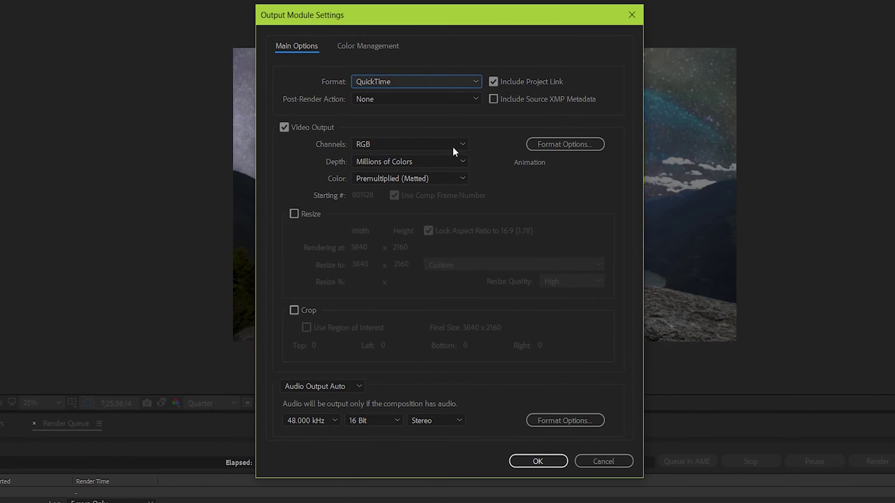
pyautogui.click(495, 80)
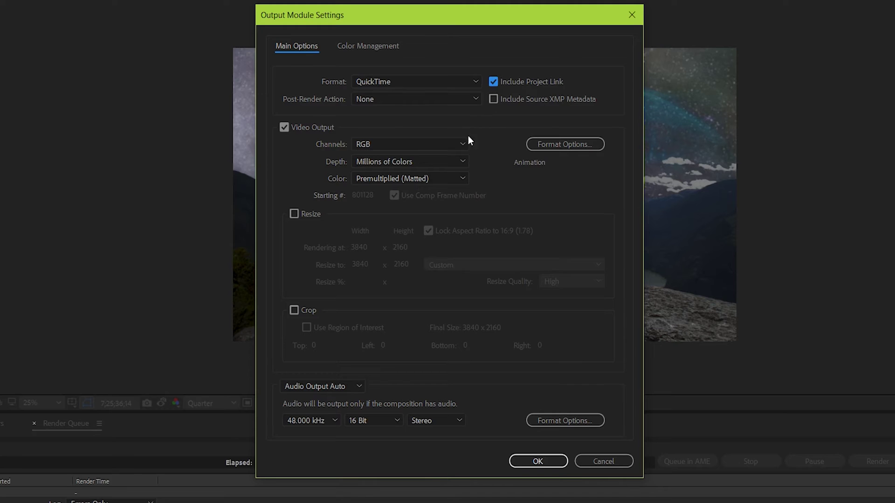
pyautogui.click(455, 147)
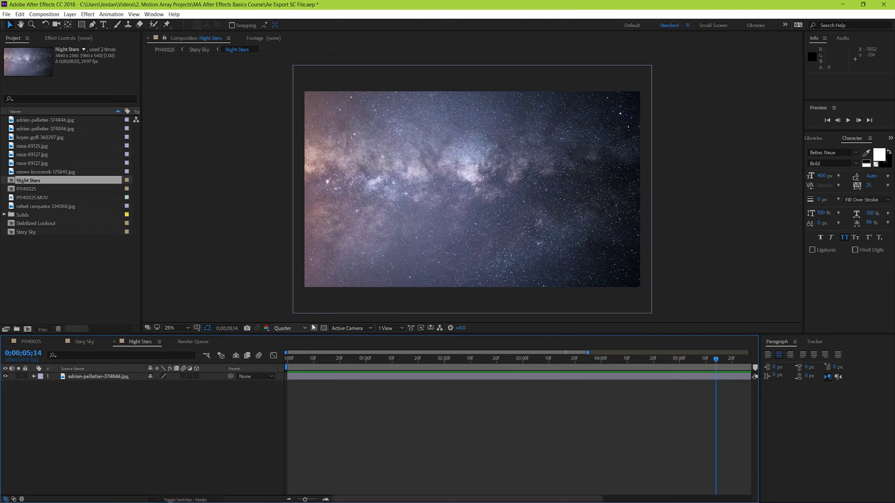
# Temporarily hide the image layer in the Night Stars composition to inspect the transparency grid, and restore both.
pyautogui.click(6, 376)
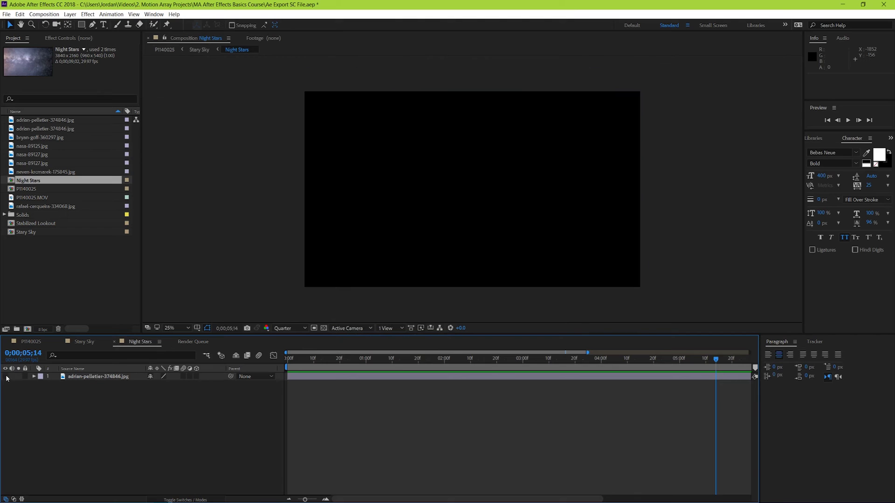
pyautogui.click(325, 329)
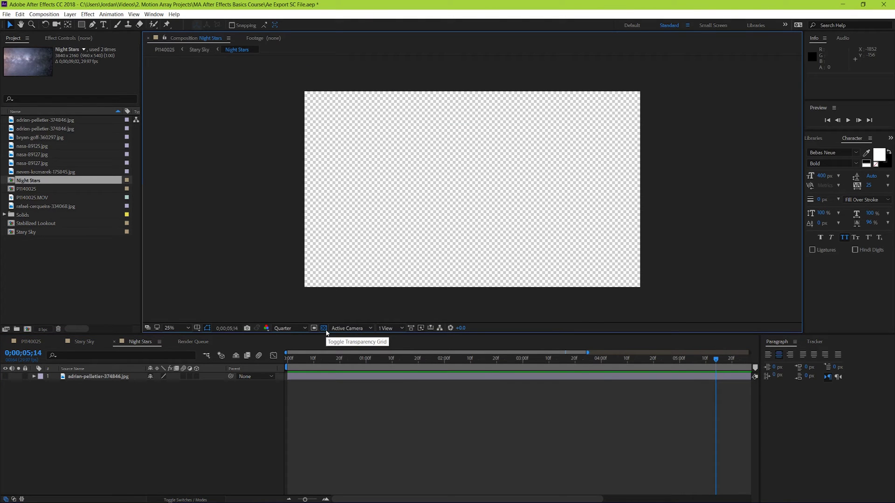
pyautogui.click(325, 329)
pyautogui.click(6, 377)
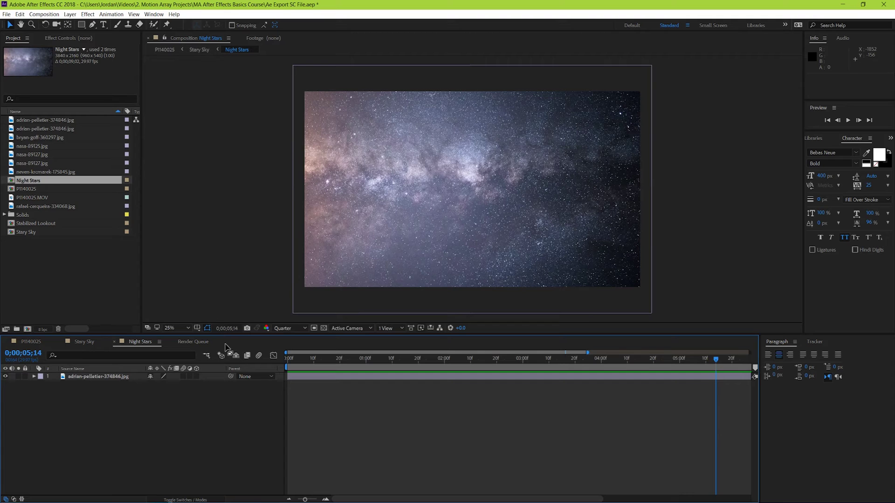
# Accept the output module settings with RGB channels and render the queued P1140025 composition.
pyautogui.click(199, 342)
pyautogui.click(69, 403)
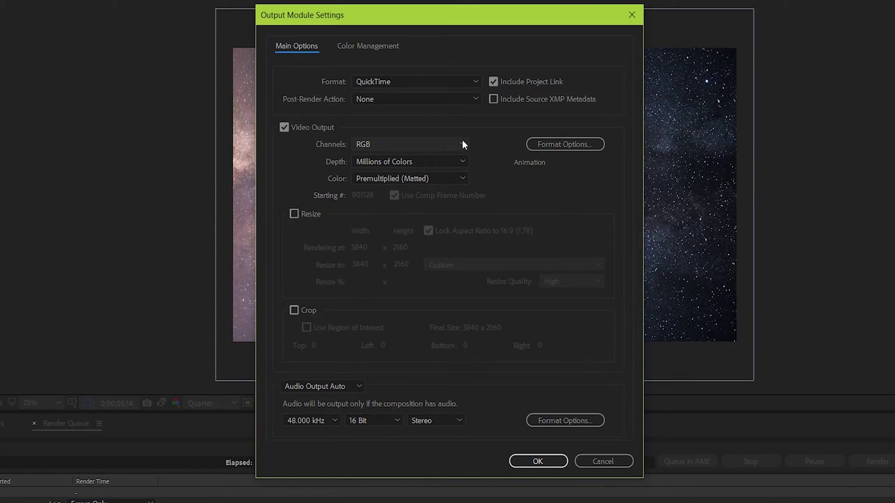
pyautogui.click(464, 145)
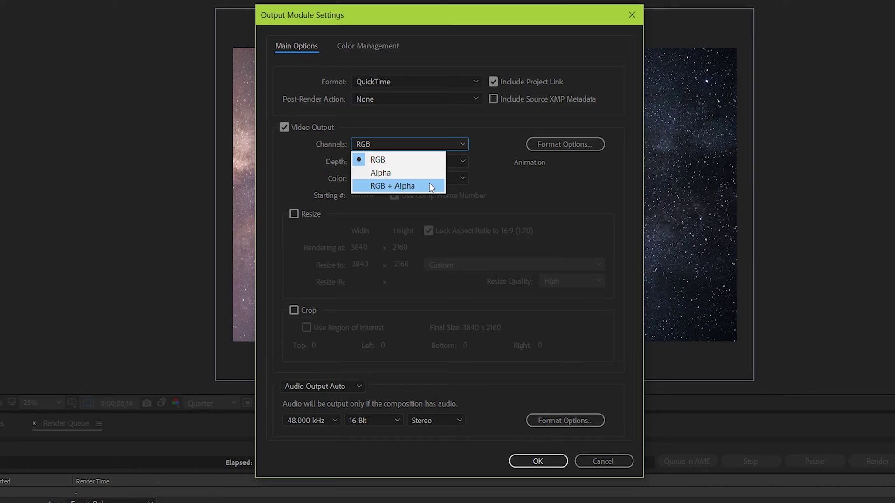
pyautogui.click(453, 140)
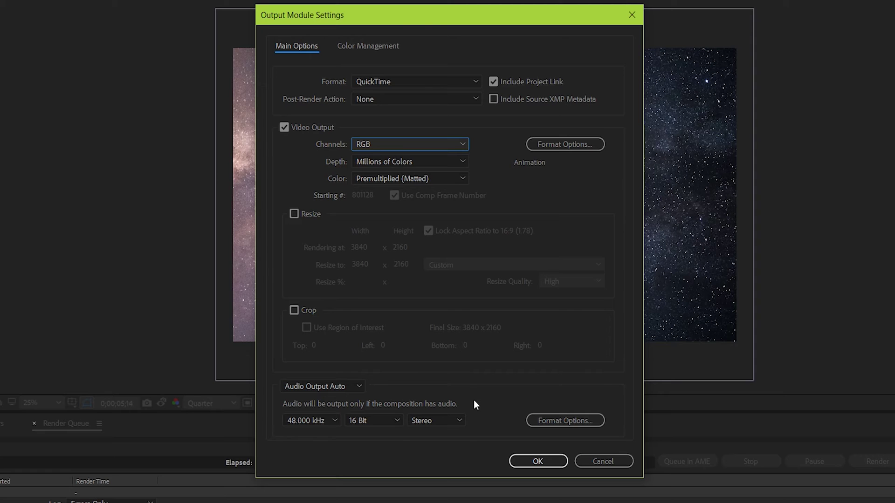
pyautogui.click(537, 462)
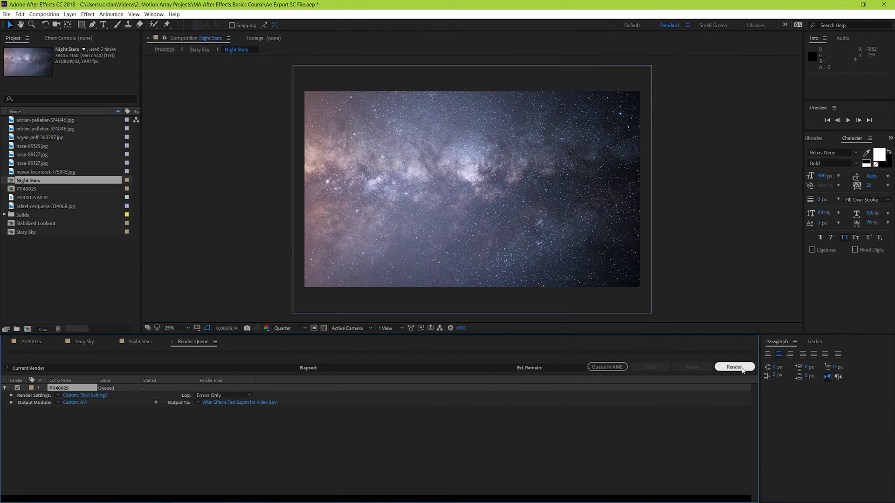
pyautogui.click(734, 367)
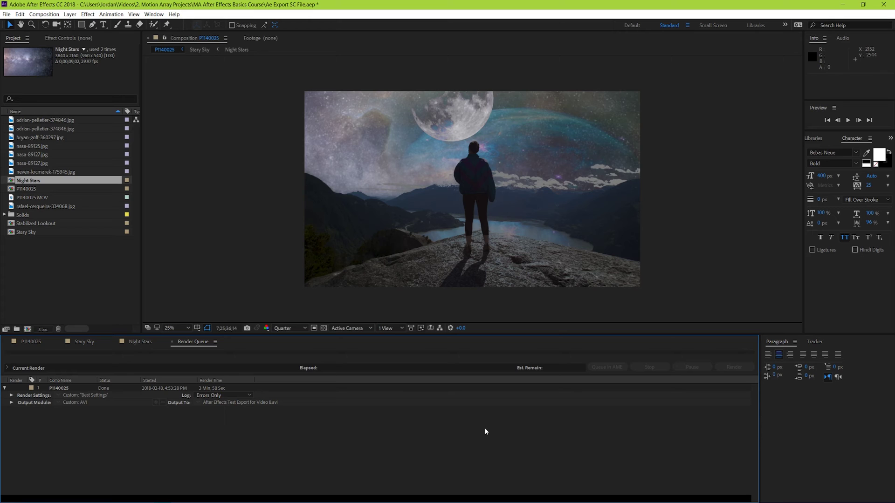
# Close the Render Queue and bring up the P1140025 composition, checking its nesting in the composition mini-flowchart.
pyautogui.click(172, 343)
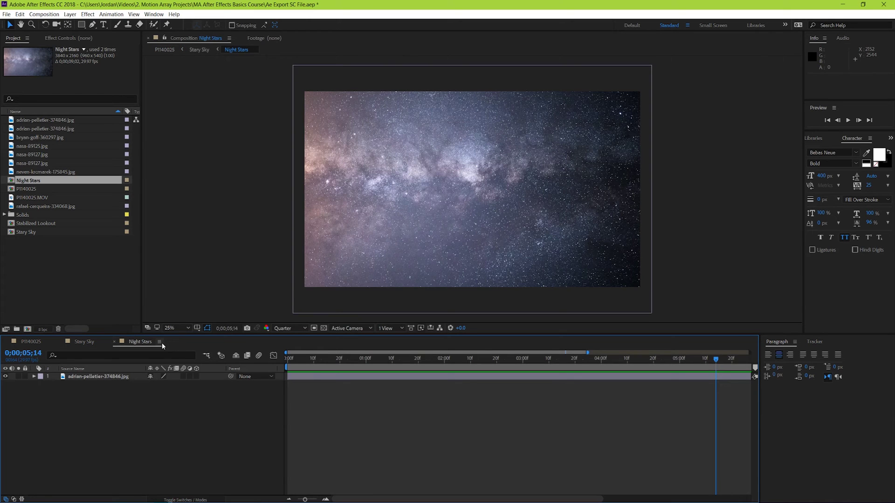
pyautogui.click(84, 344)
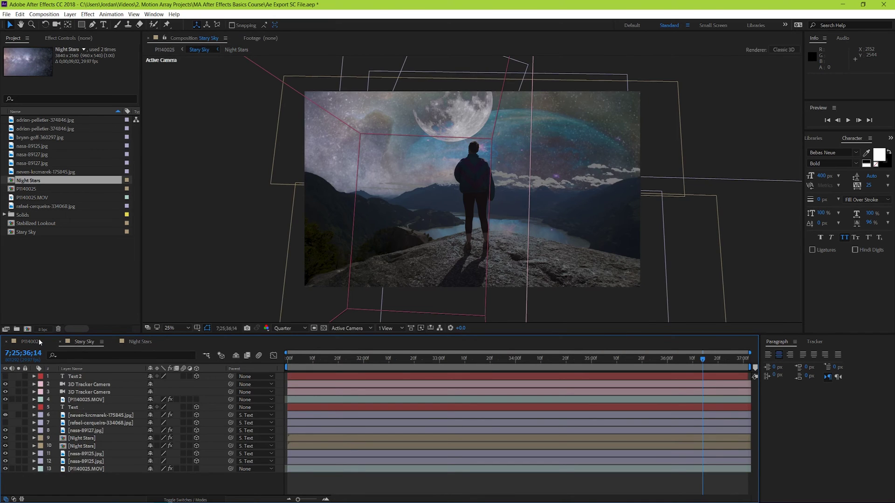
pyautogui.click(33, 343)
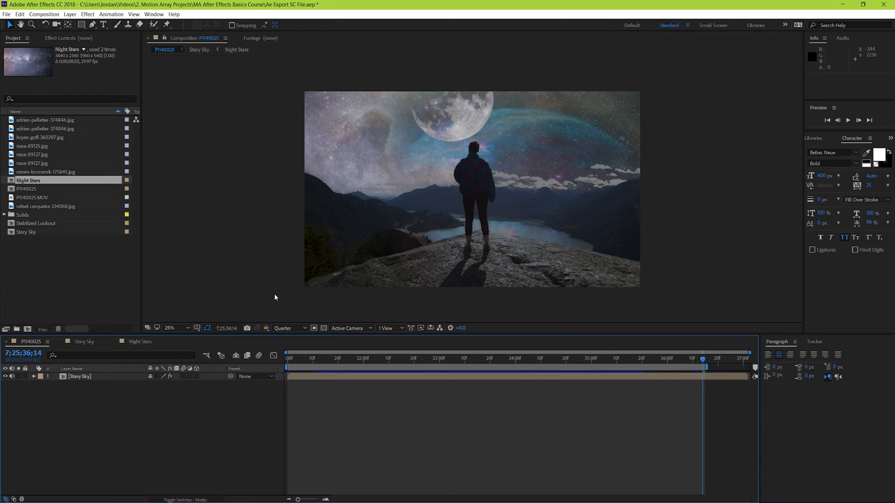
pyautogui.press('Tab')
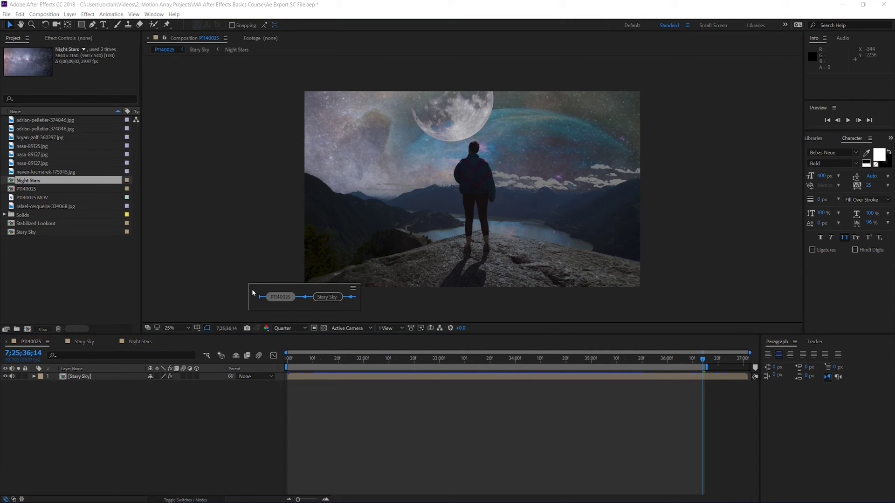
pyautogui.click(279, 298)
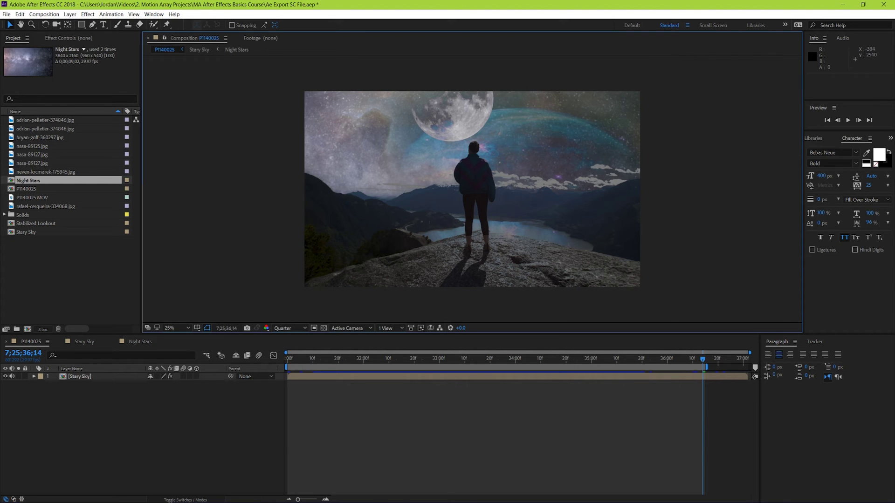
# Switch to Premiere Pro and bring up the MA After Effects Basics Course folder, placed clear of the project's item list.
pyautogui.hotkey('alt', 'Tab')
pyautogui.press('super+4')
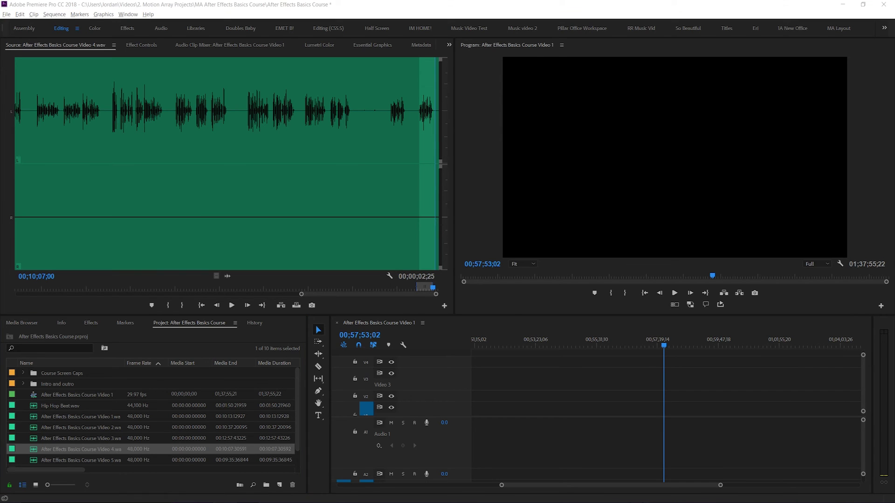
pyautogui.click(166, 496)
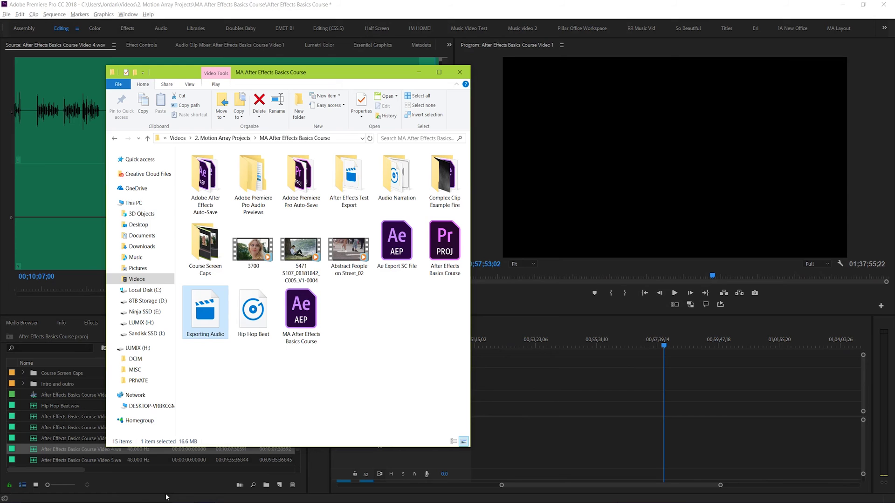
pyautogui.moveTo(372, 74); pyautogui.dragTo(700, 49)
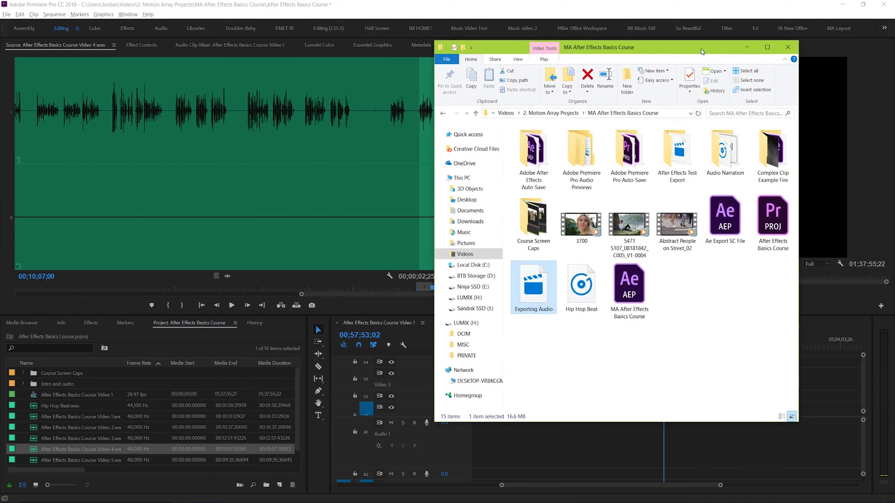
# Import the P1140025 composition from Ae Export SC File into the Premiere Pro project.
pyautogui.click(728, 221)
pyautogui.moveTo(728, 222); pyautogui.dragTo(59, 422)
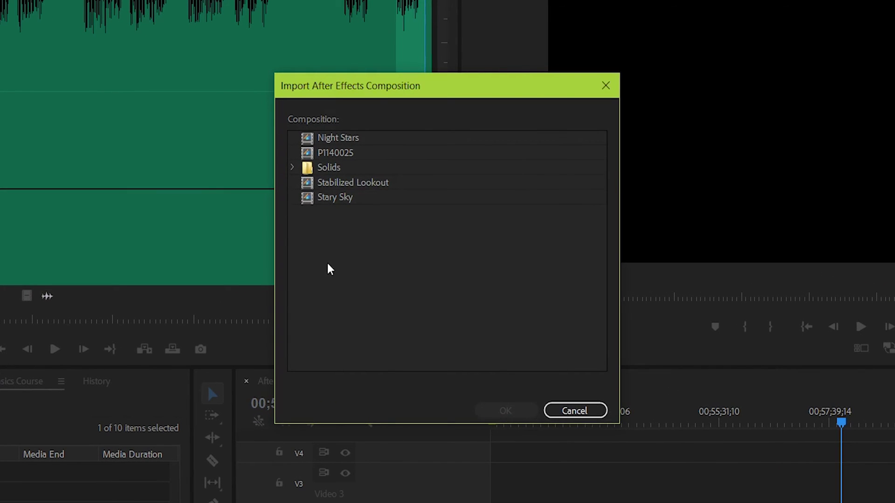
pyautogui.click(342, 152)
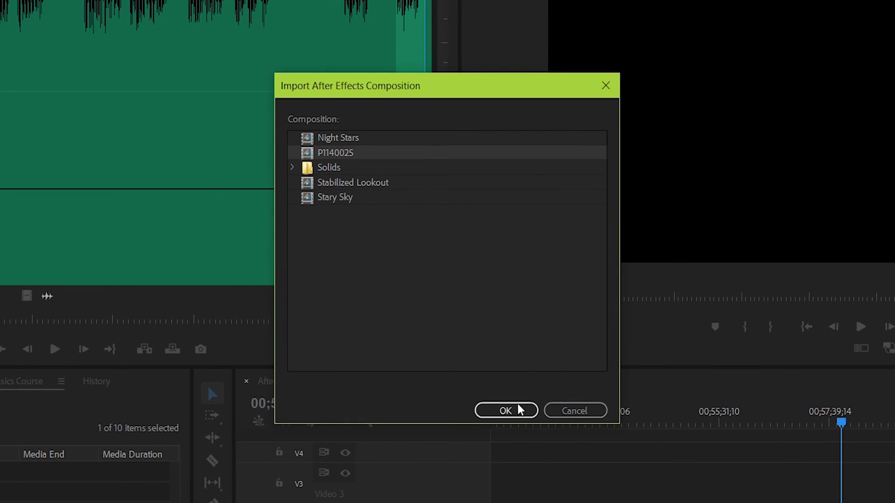
pyautogui.click(517, 410)
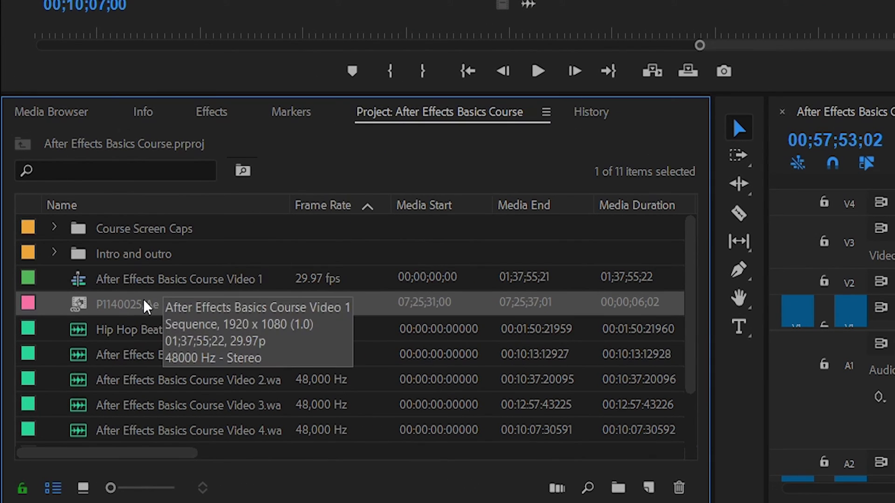
# Place the imported P1140025 composition on track V1 at the playhead and play it back.
pyautogui.moveTo(128, 305); pyautogui.dragTo(667, 422)
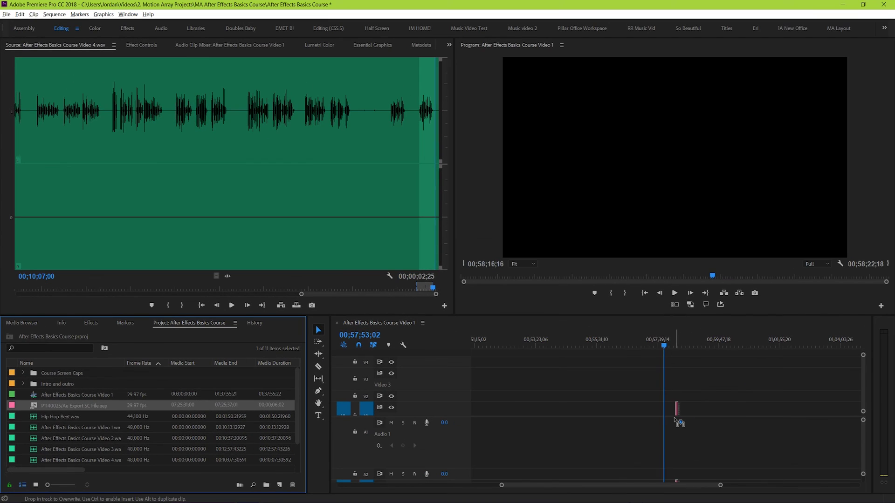
pyautogui.press('=')
pyautogui.press('=')
pyautogui.press('=')
pyautogui.press('space')
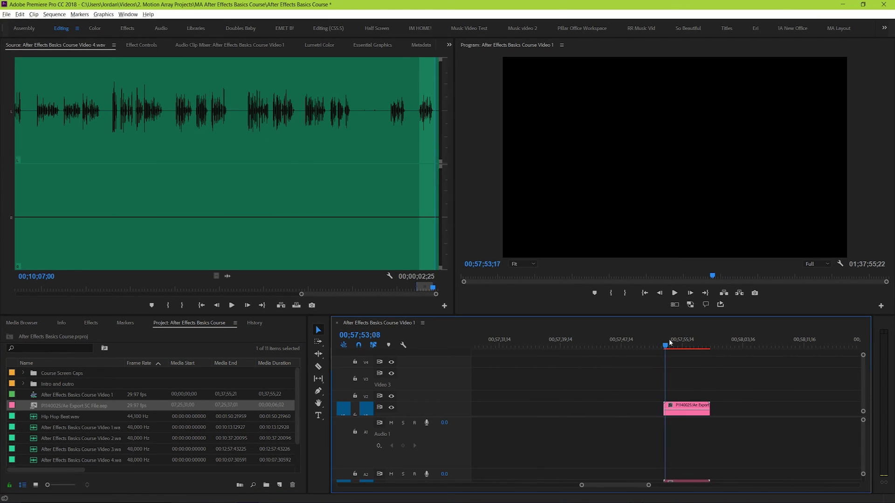
pyautogui.scroll(2, 683, 410)
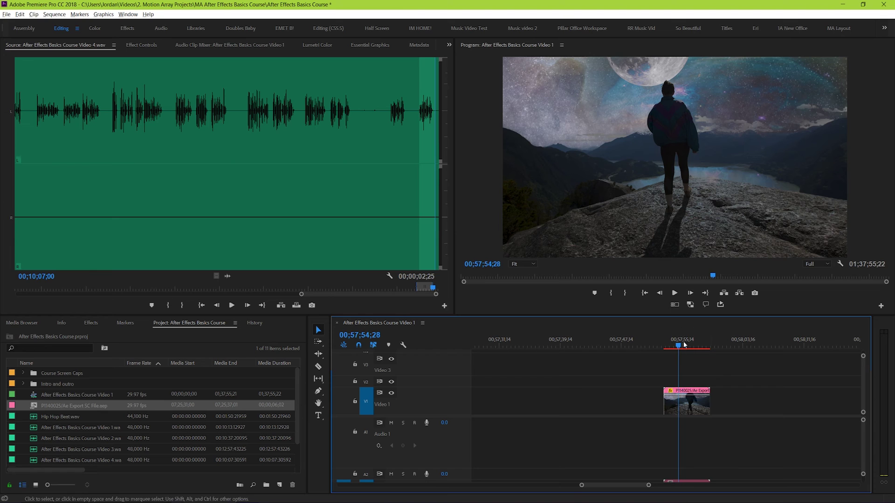
# Hide the moon image layer in the clip's Stary Sky composition in After Effects, and render the updated clip in Premiere Pro.
pyautogui.doubleClick(689, 401)
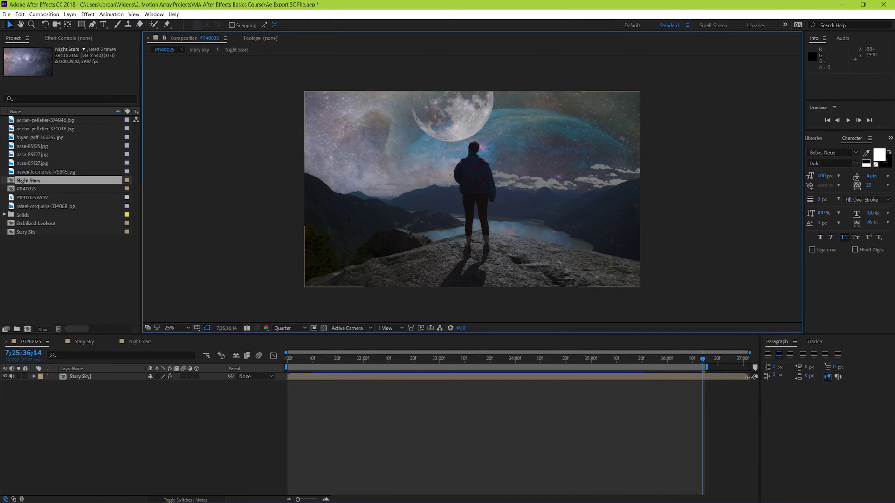
pyautogui.doubleClick(469, 378)
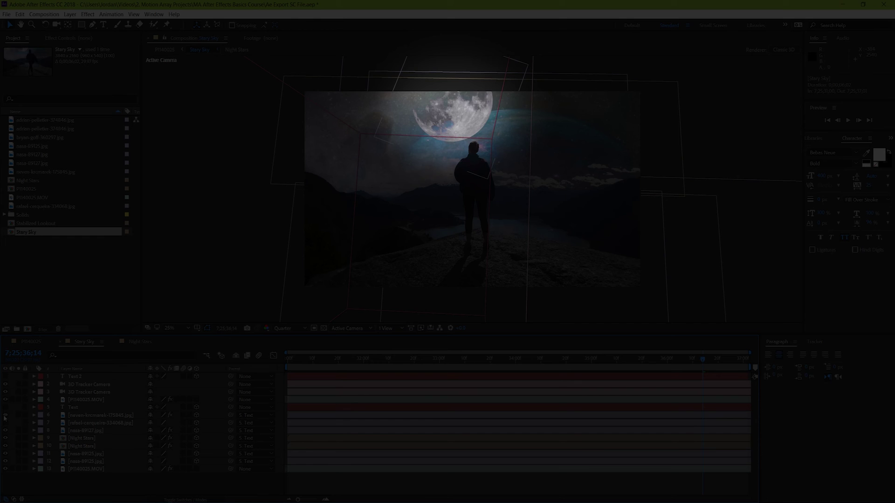
pyautogui.click(5, 416)
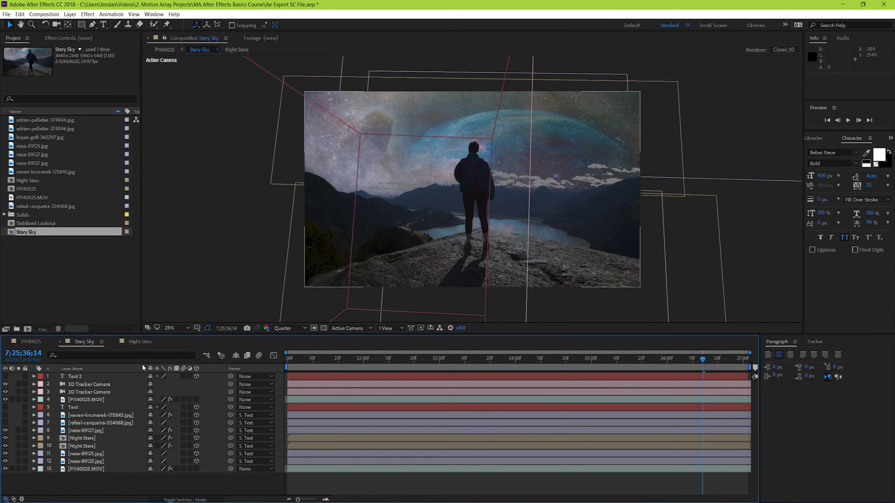
pyautogui.click(28, 343)
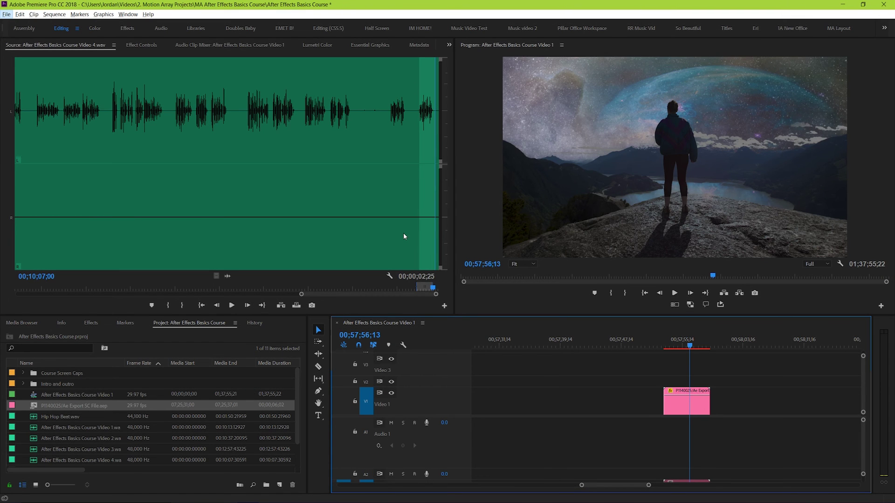
pyautogui.press('Return')
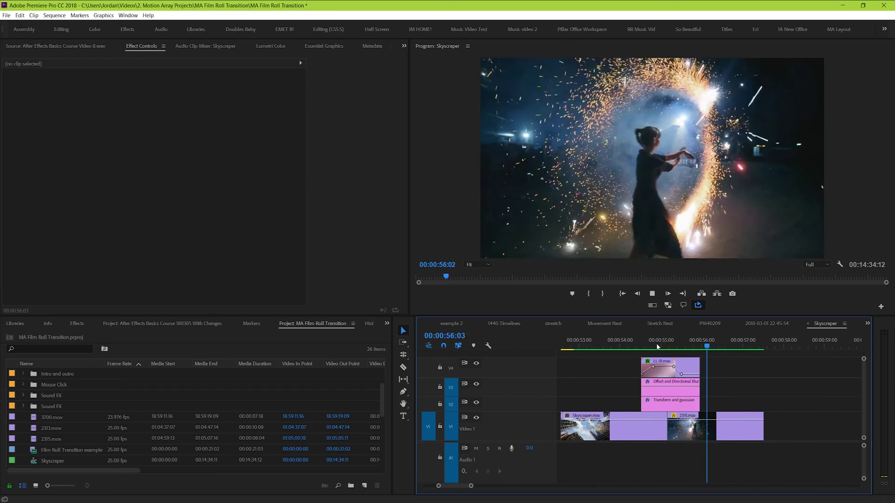
# Replace all clips of the Skyscraper sequence with a linked After Effects composition and preview it in After Effects.
pyautogui.press('space')
pyautogui.click(609, 347)
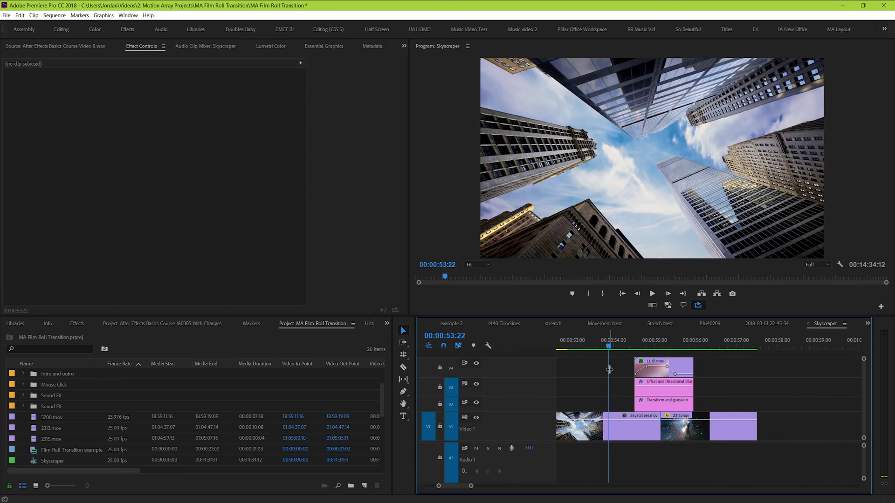
pyautogui.click(605, 427)
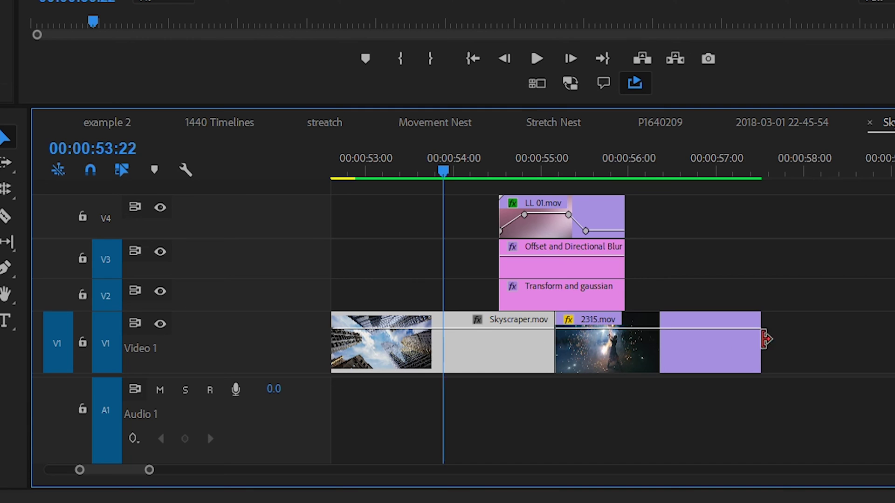
pyautogui.moveTo(823, 359); pyautogui.dragTo(405, 204)
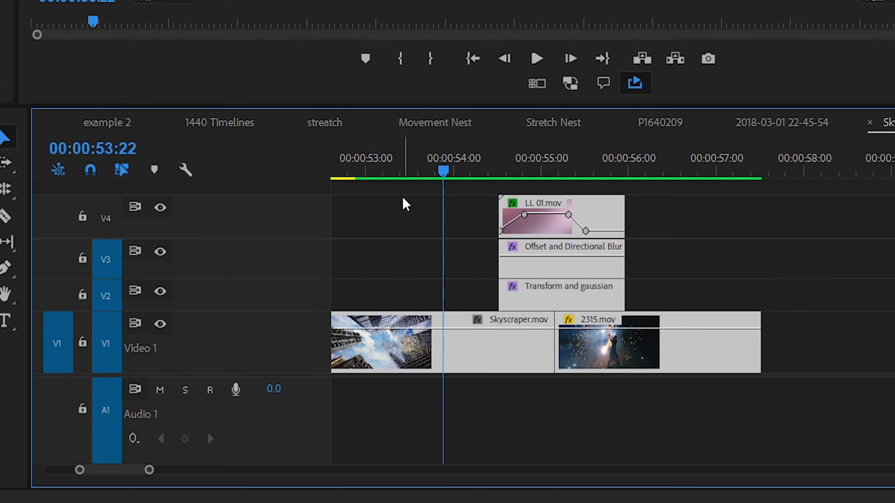
pyautogui.rightClick(435, 343)
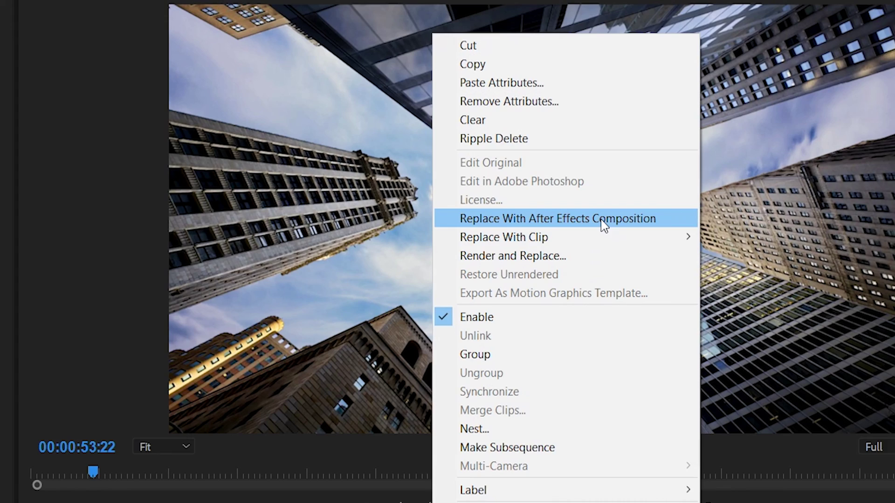
pyautogui.click(602, 222)
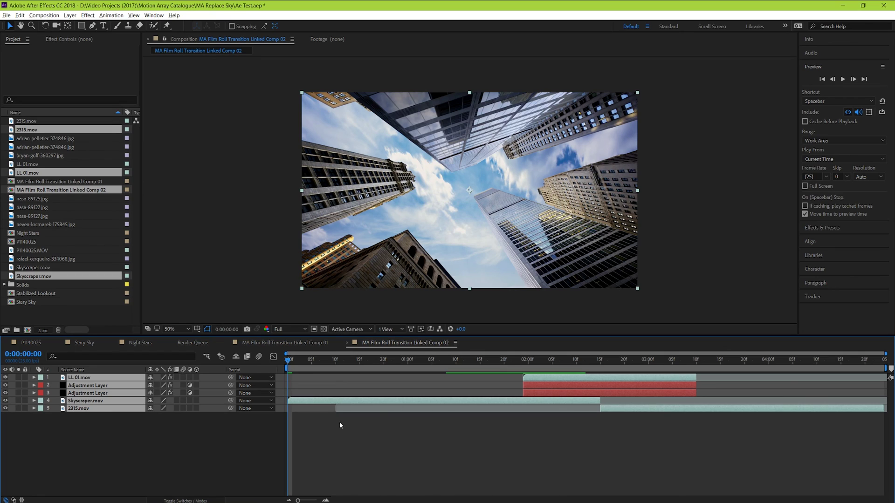
pyautogui.click(311, 444)
pyautogui.press('space')
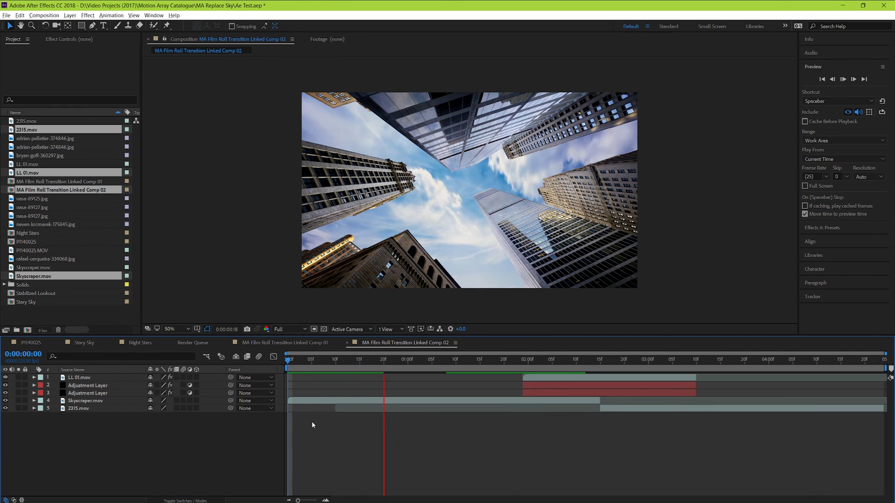